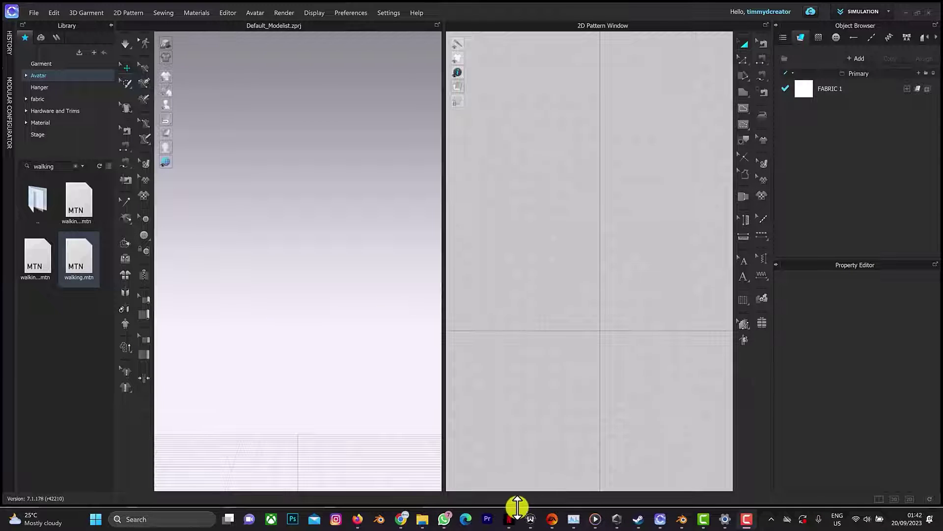
- Switch from the empty CLO 3D project to the Mixamo animation library in Chrome
click(402, 520)
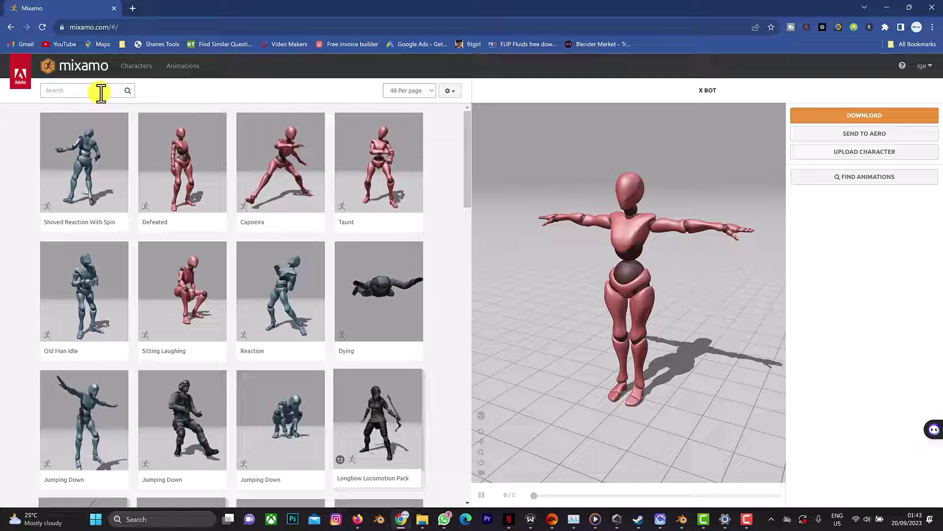
- Search the Mixamo animation library for 'walking'
click(101, 92)
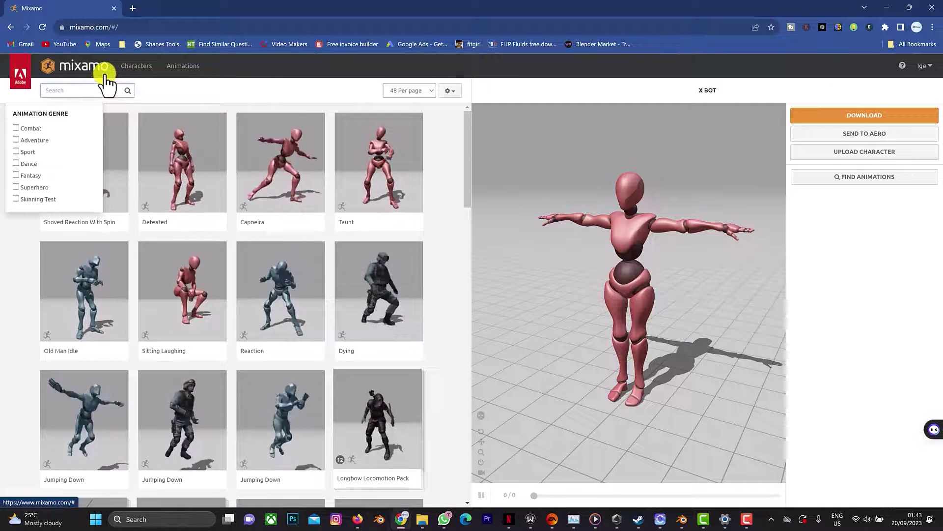
text(w)
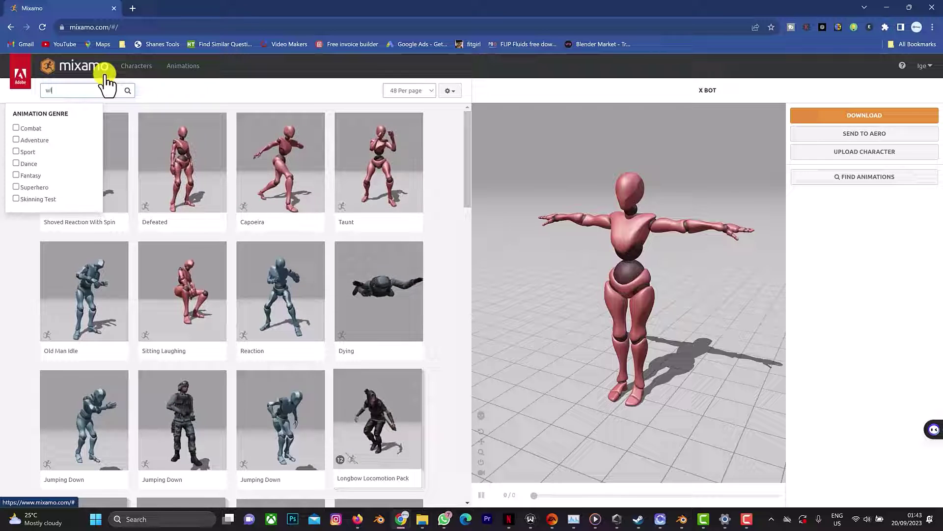
text(alking)
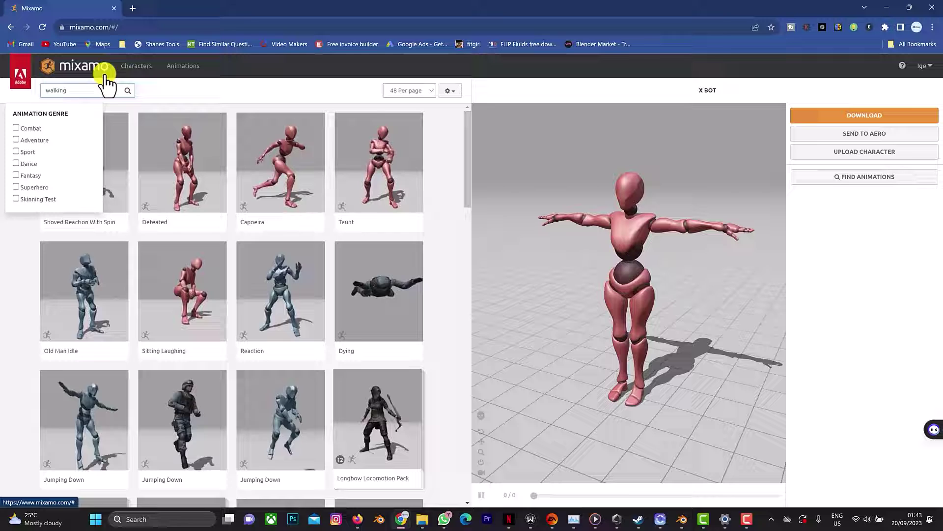
key(Return)
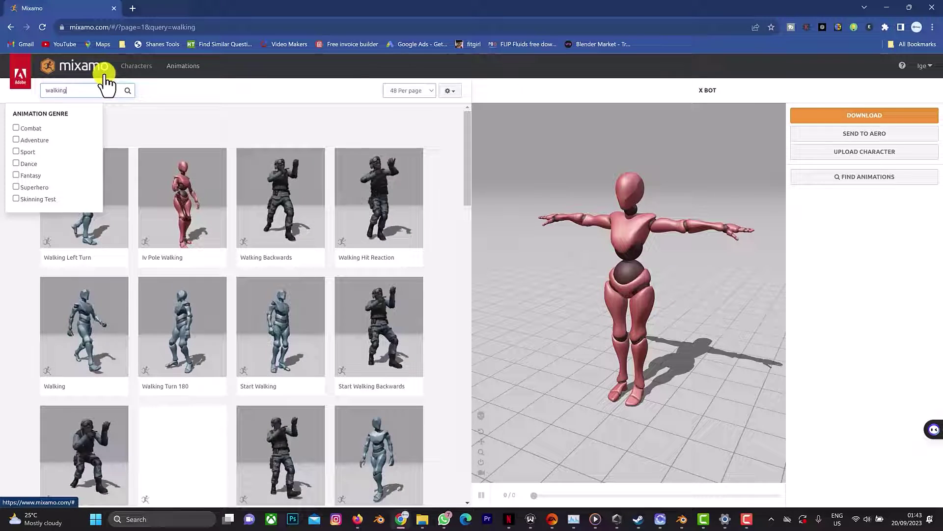
- Preview the Walking animation on the X Bot and set it to play In Place
click(170, 132)
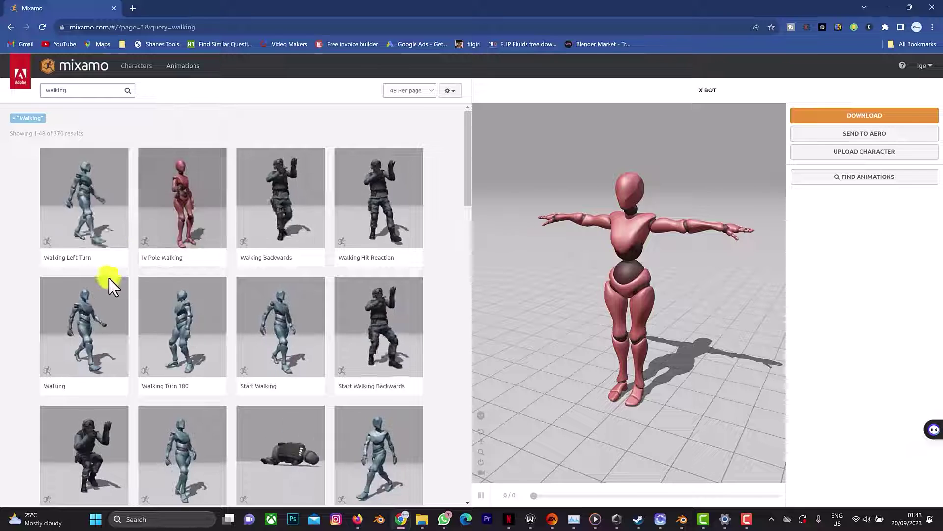
click(93, 325)
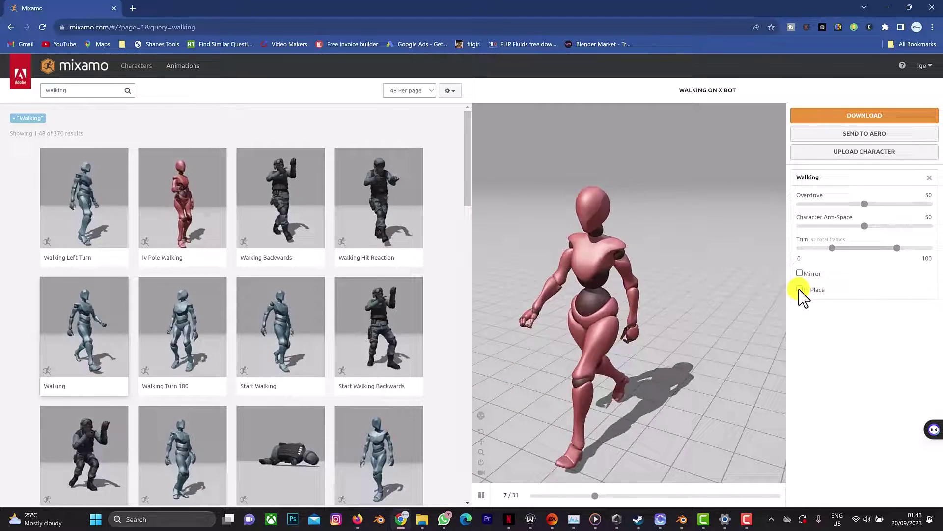
click(799, 289)
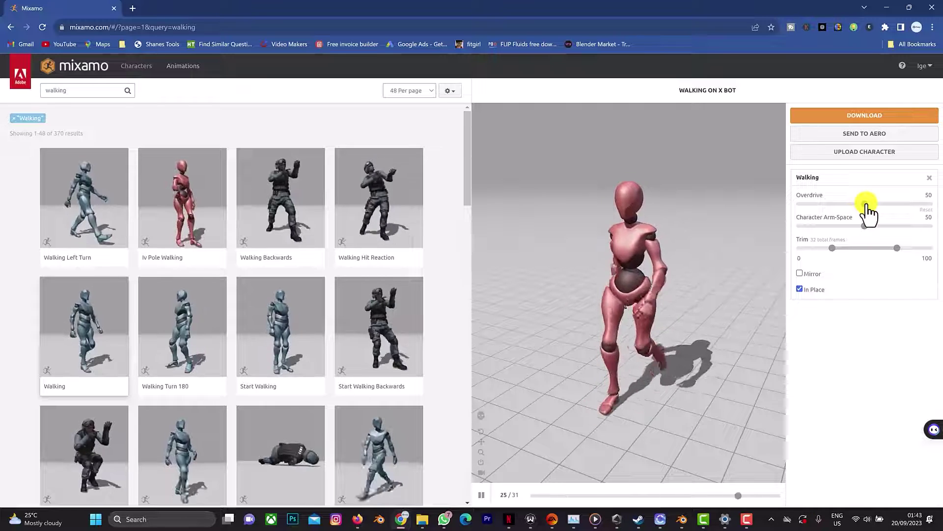
key(space)
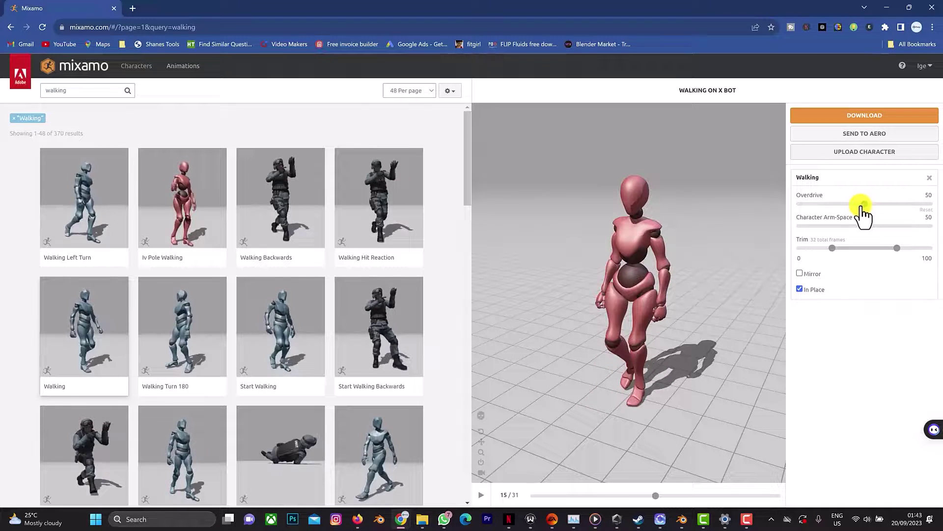
- Set Overdrive to 34 and Arm-Space to 59, and extend the trim end to 150
drag(860, 206, 856, 206)
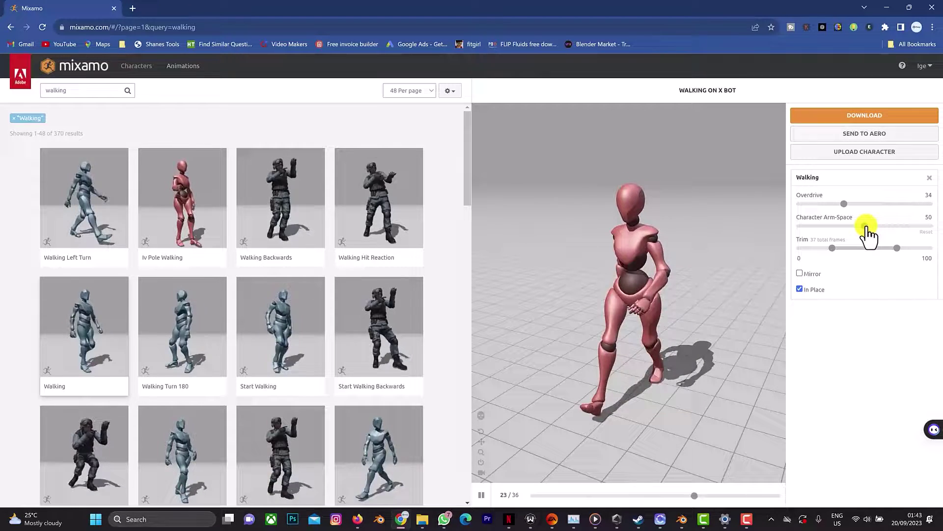
key(space)
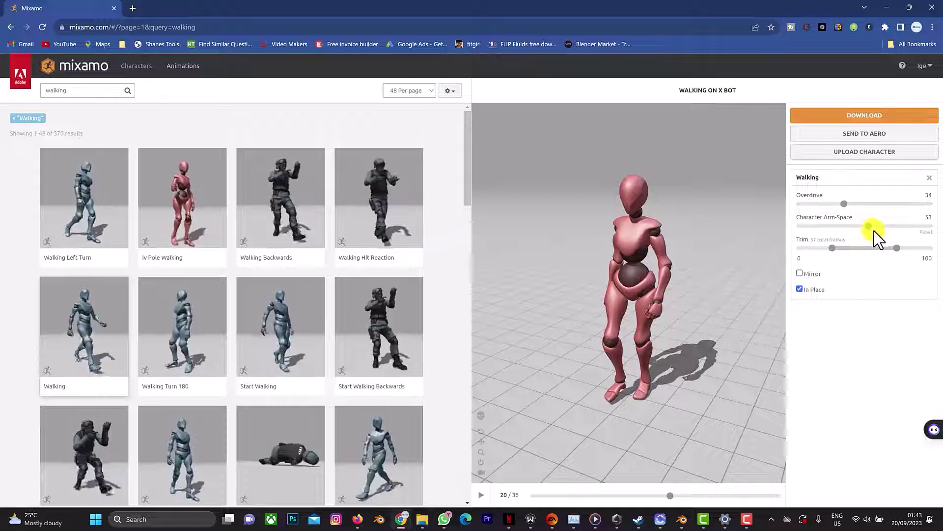
drag(879, 234, 879, 236)
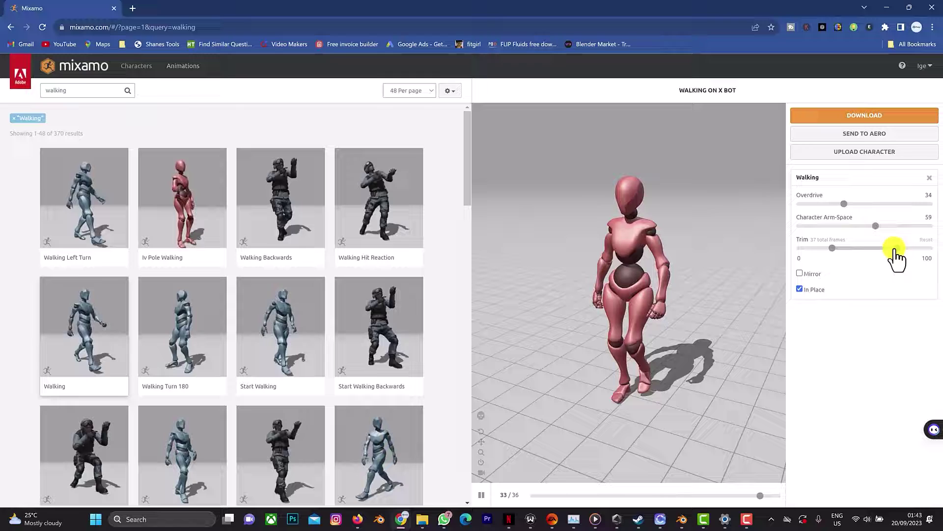
drag(895, 249, 937, 268)
drag(879, 260, 854, 265)
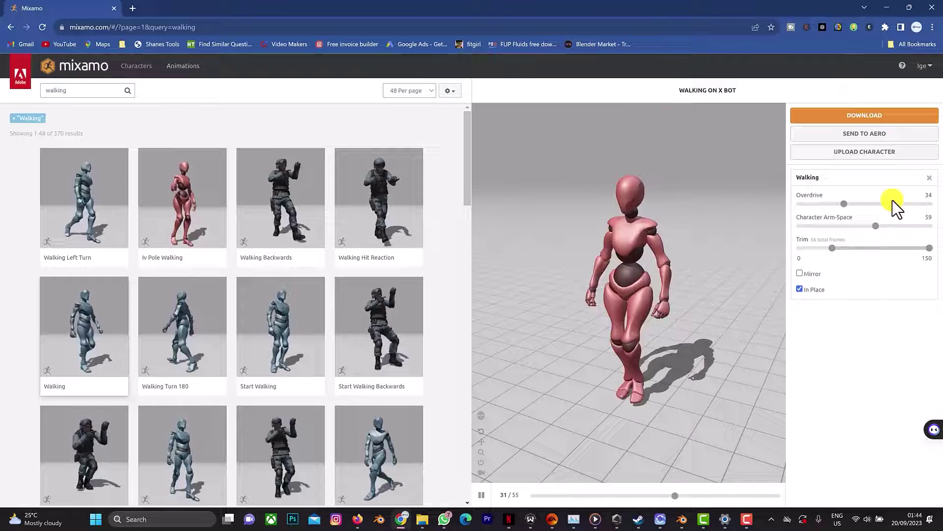
- Download the Walking animation as FBX Binary with skin at 30 fps
click(859, 118)
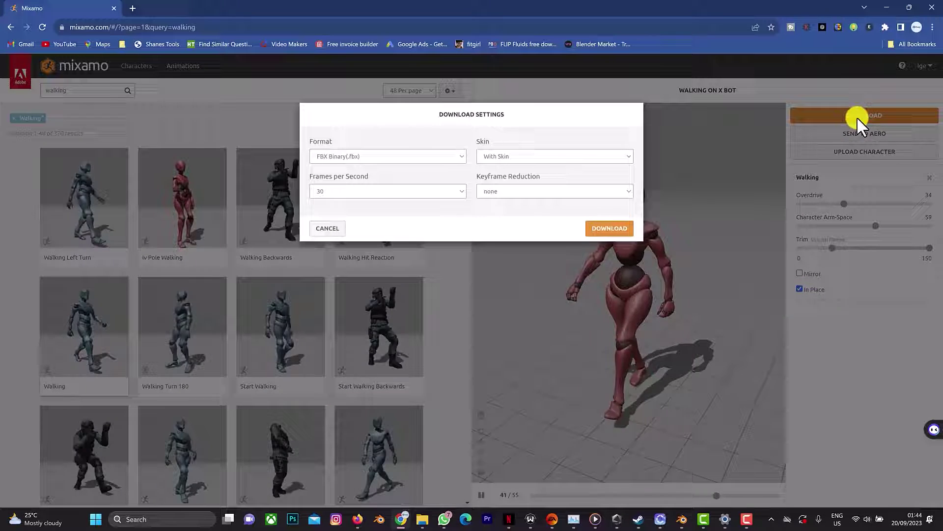
click(599, 230)
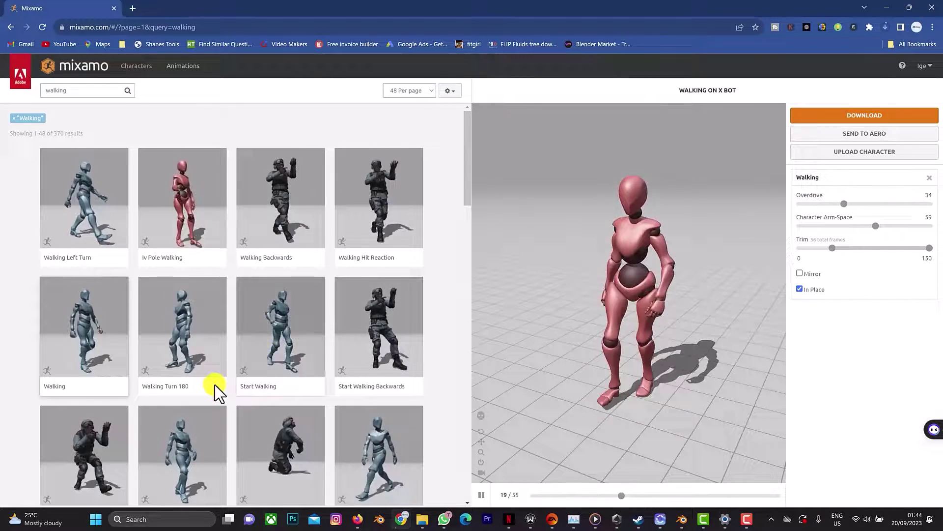
- Back in CLO 3D, launch Avatar > Auto Convert to Motion and let the avatar load
click(659, 519)
click(255, 12)
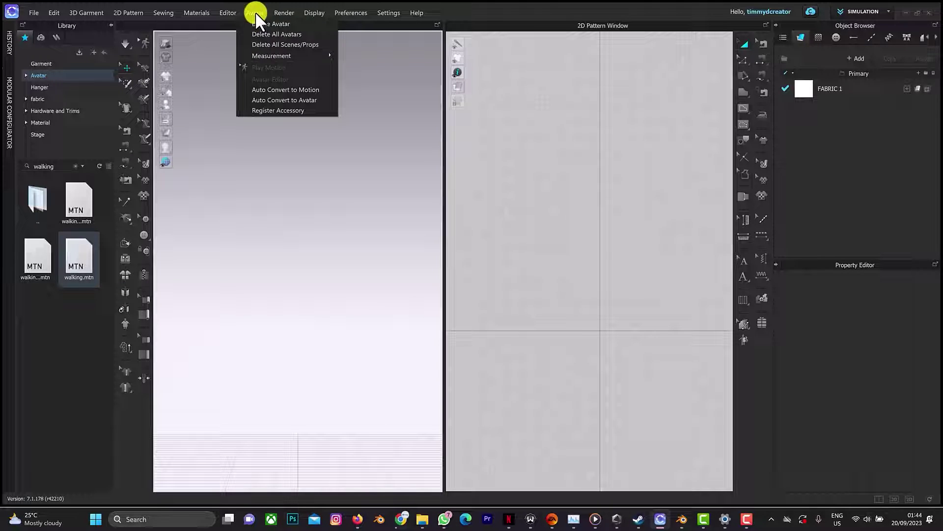
click(276, 90)
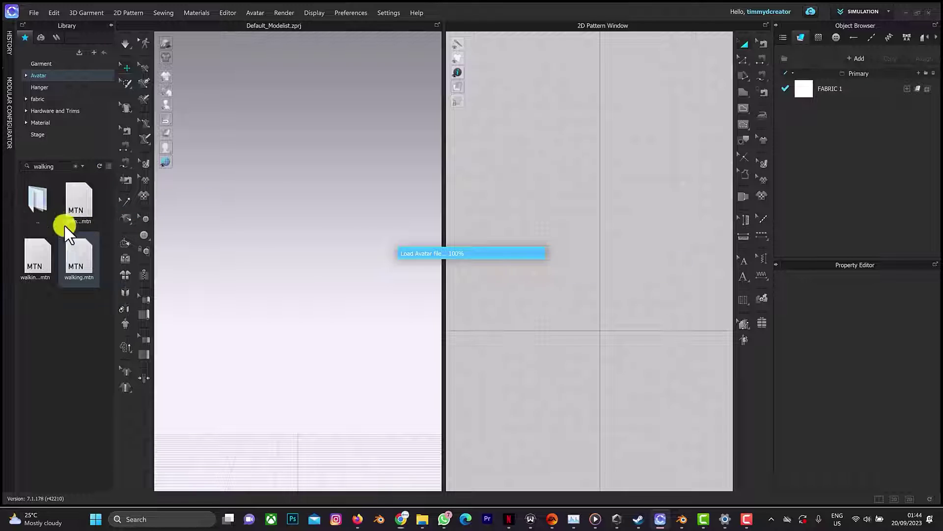
double_click(67, 264)
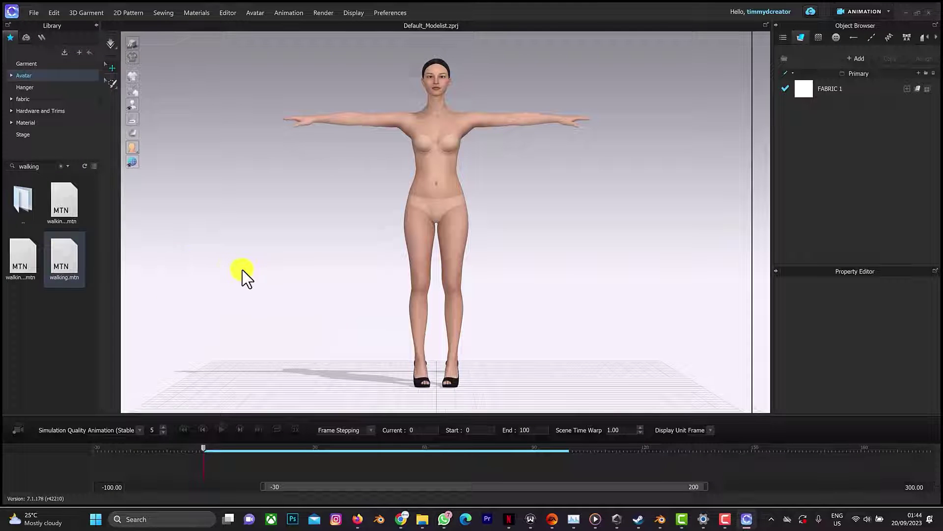
- Set the conversion avatar's gender to Male
click(428, 118)
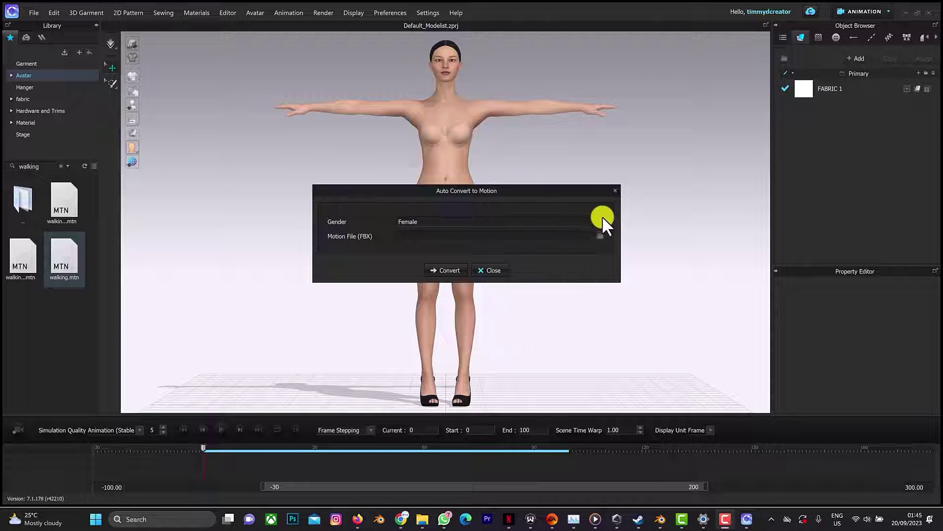
click(603, 219)
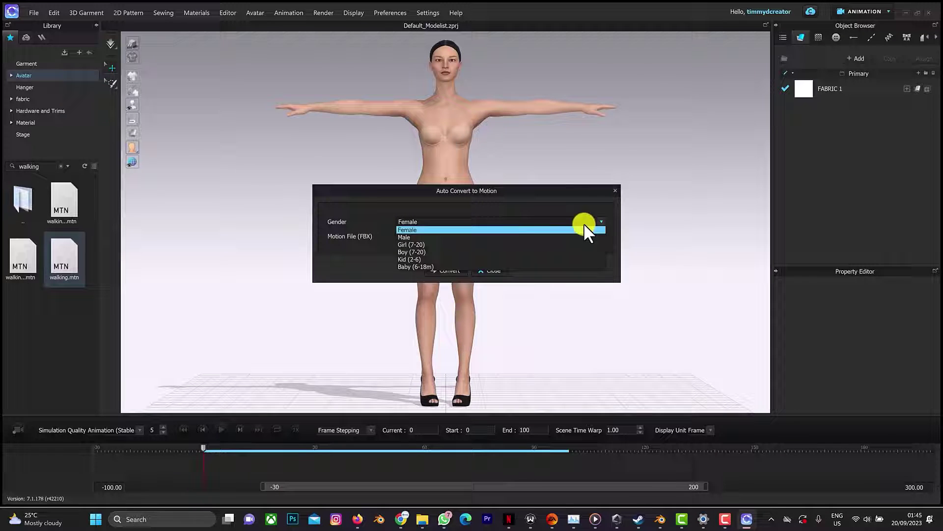
click(547, 236)
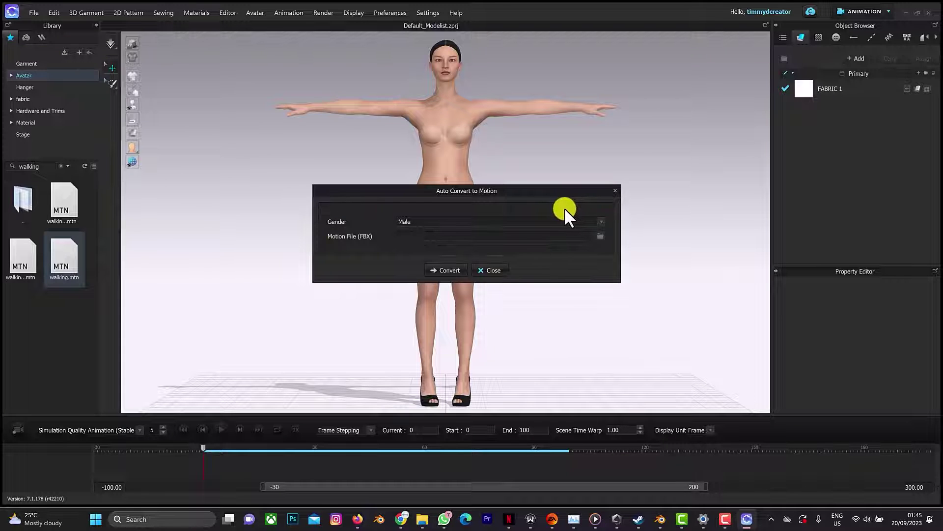
- Load Walking (13).fbx from Downloads as the source motion file
click(601, 235)
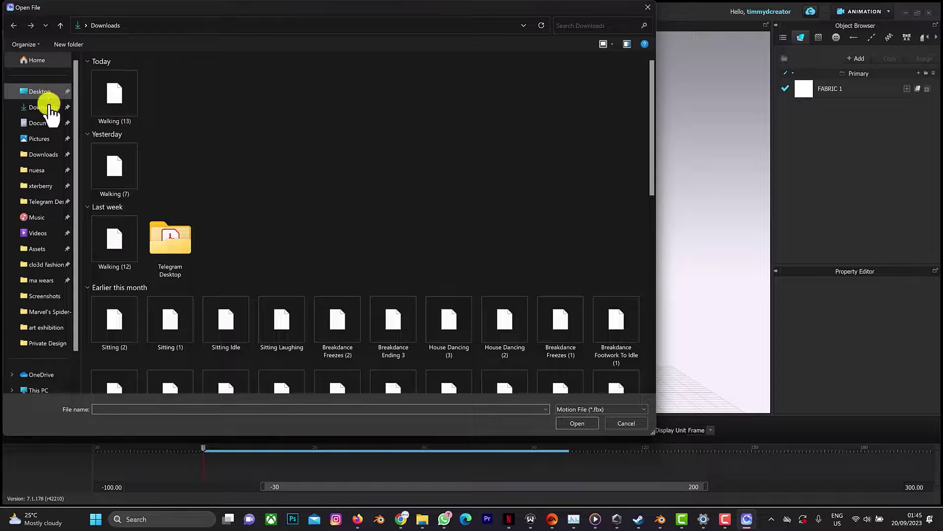
click(51, 109)
click(122, 102)
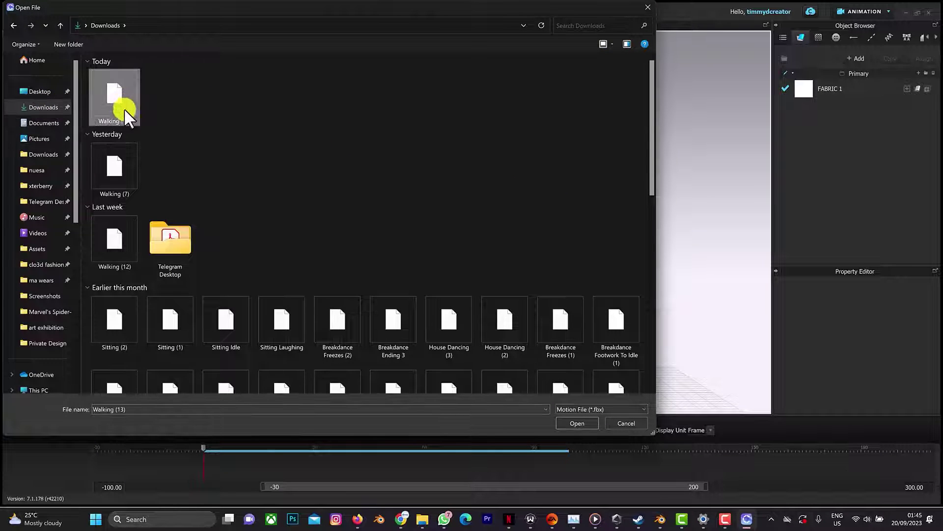
click(564, 423)
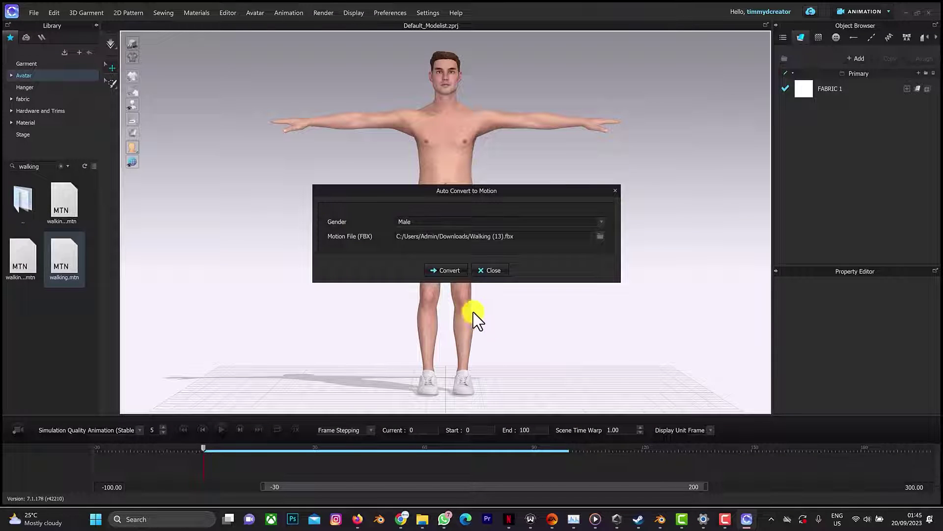
- Convert the walk and save it as 'slow walking' in the Male_V2 Motion folder
click(439, 271)
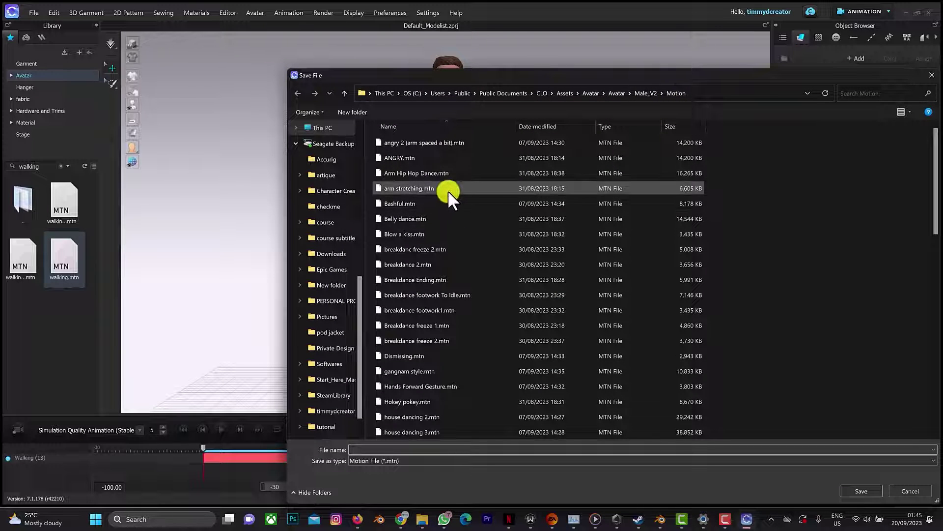
scroll(442, 150, down, 3)
scroll(445, 147, down, 2)
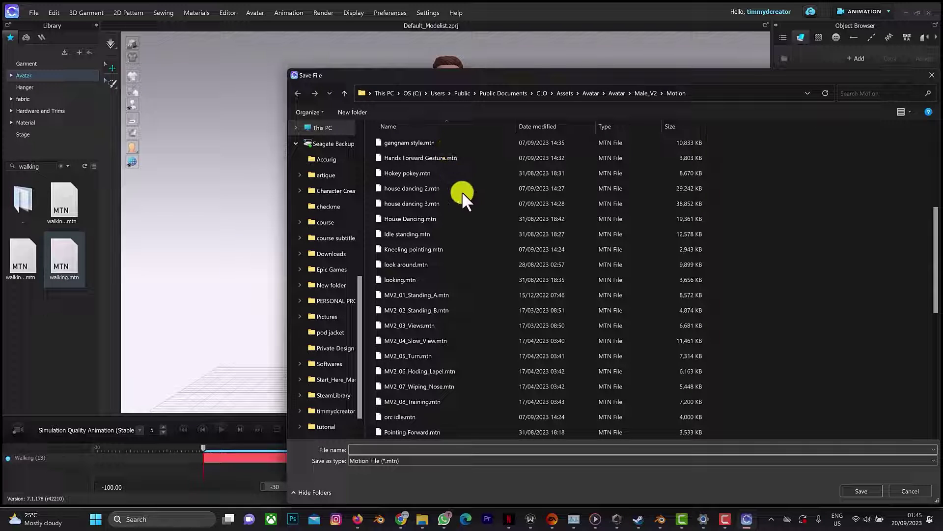
scroll(600, 411, down, 7)
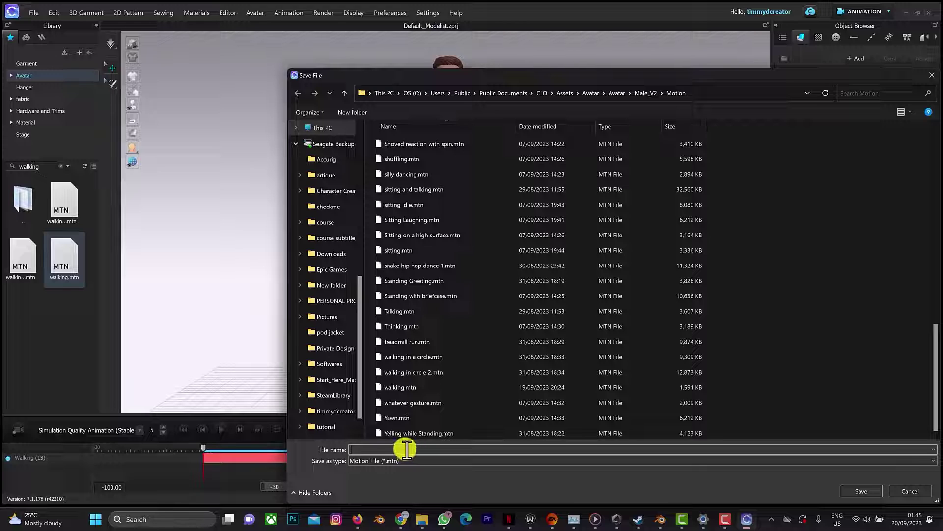
key(BackSpace)
key(BackSpace)
key(Return)
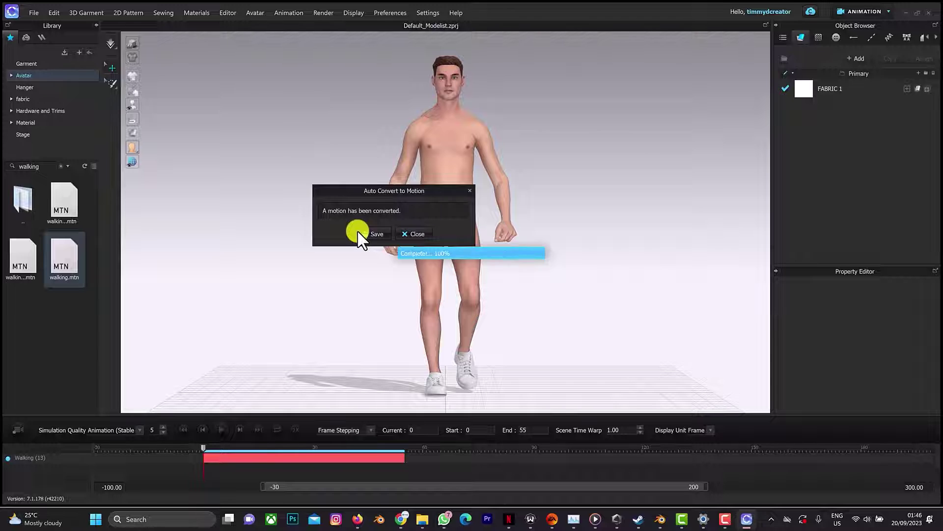
- Dismiss the conversion message and play the male avatar's walking motion
click(357, 232)
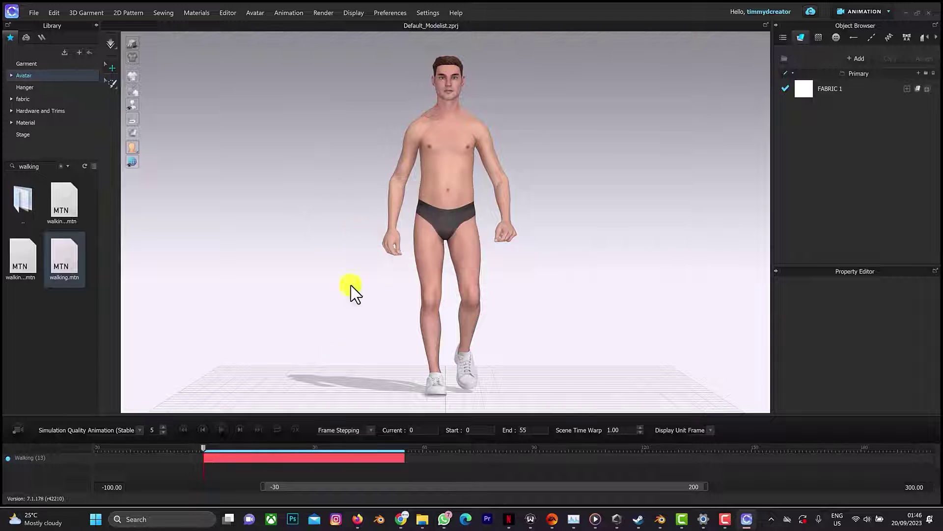
click(223, 431)
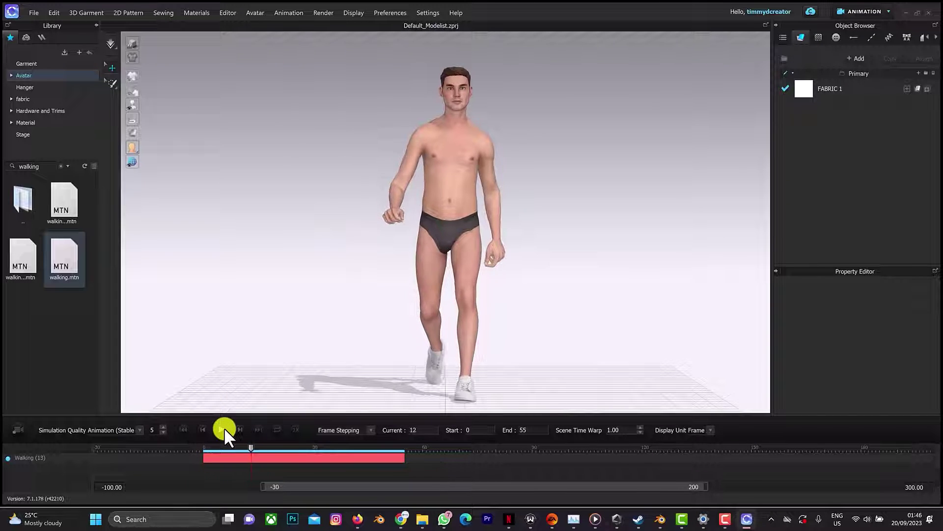